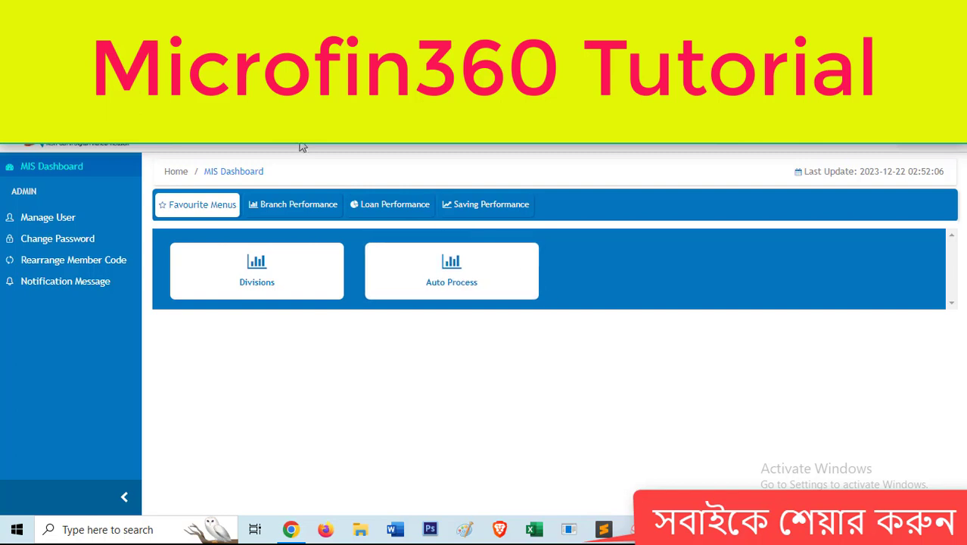
Open the Member Information list in the Members module and start a new member entry.
left_click(261, 131)
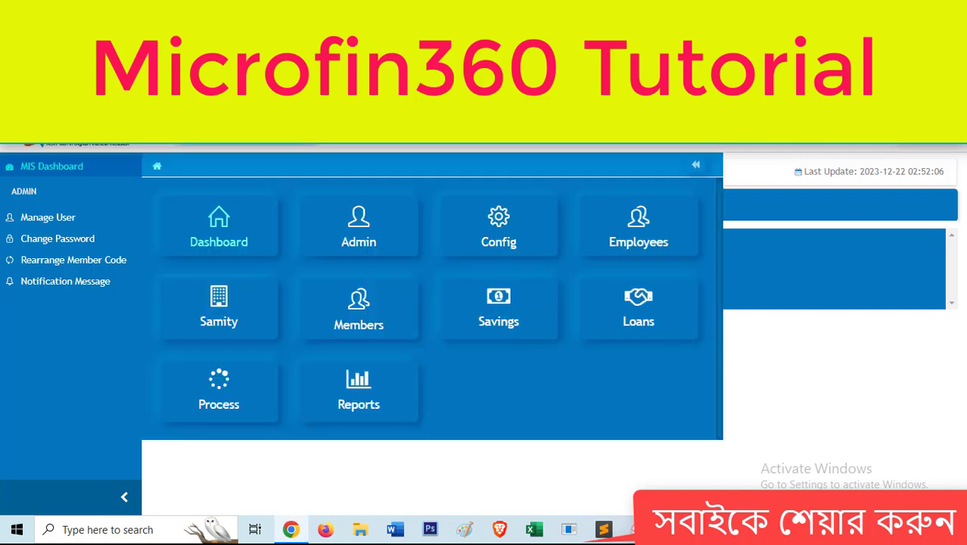
left_click(350, 313)
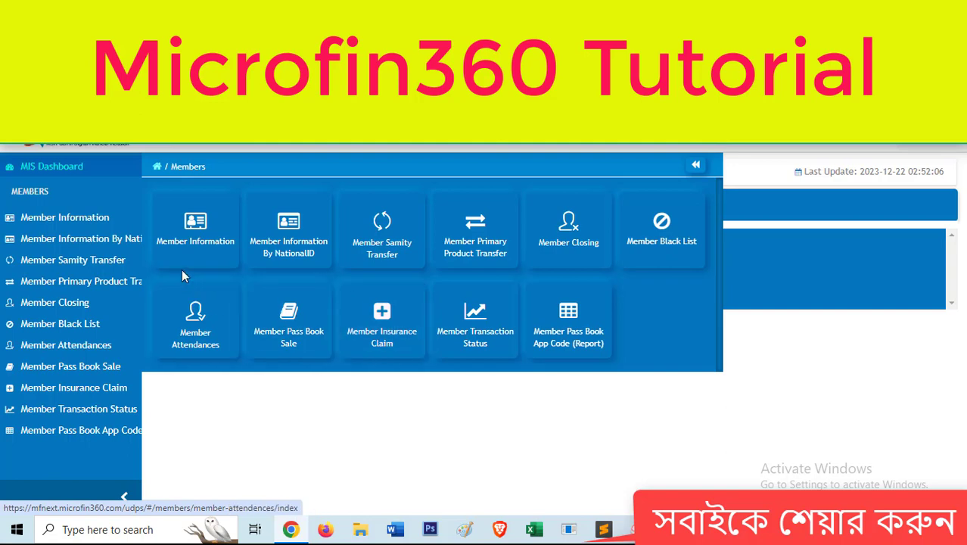
left_click(192, 238)
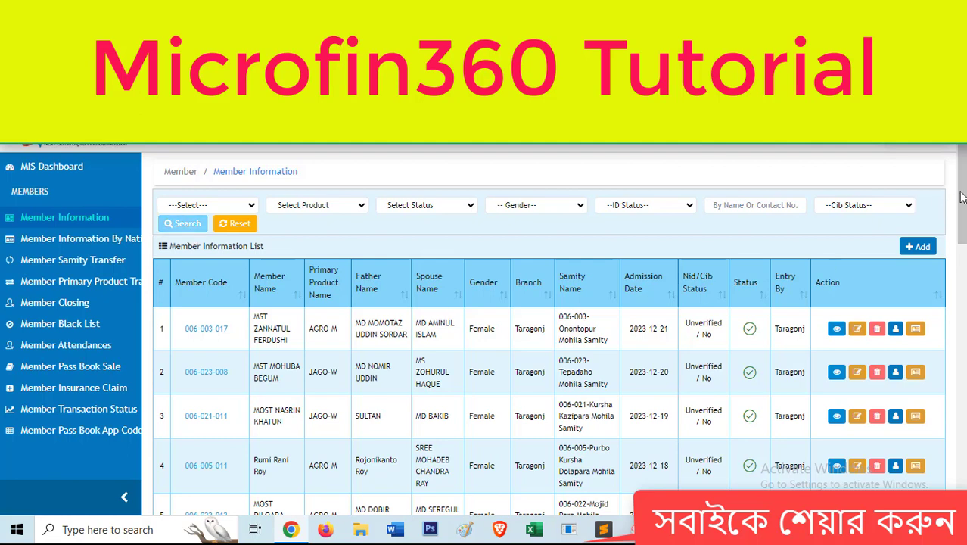
left_click(926, 249)
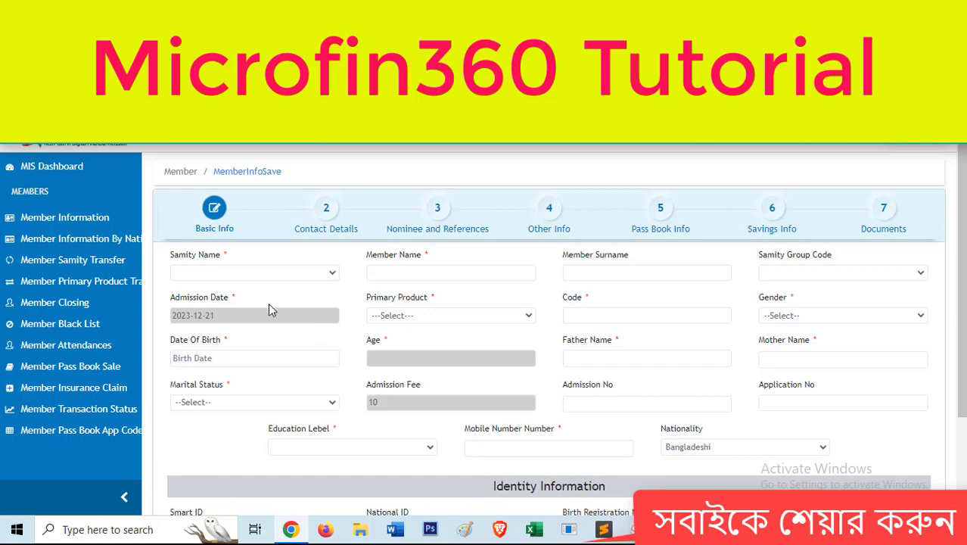
Set the new member's samity name to 006-003 - Onontopur Mohila Samity.
left_click(270, 276)
left_click(270, 276)
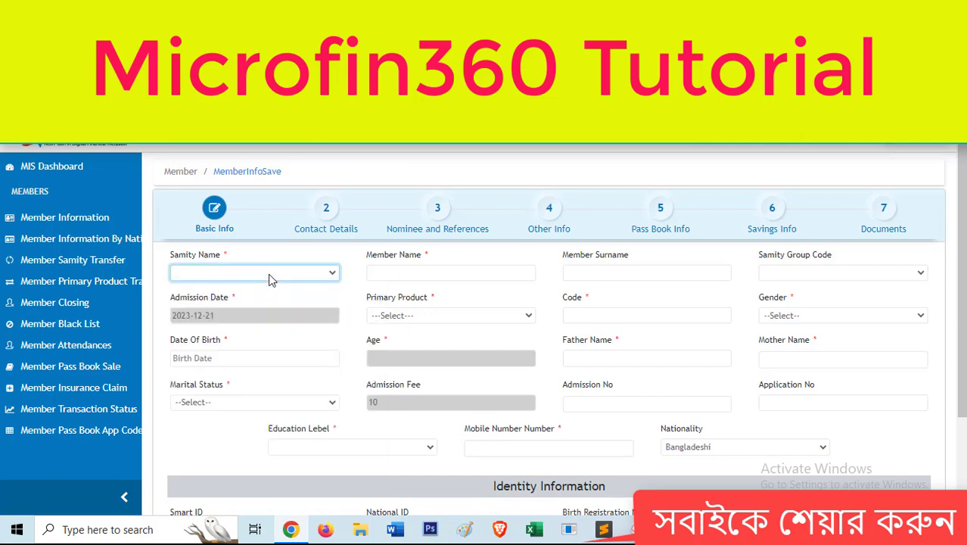
left_click(270, 276)
left_click(268, 296)
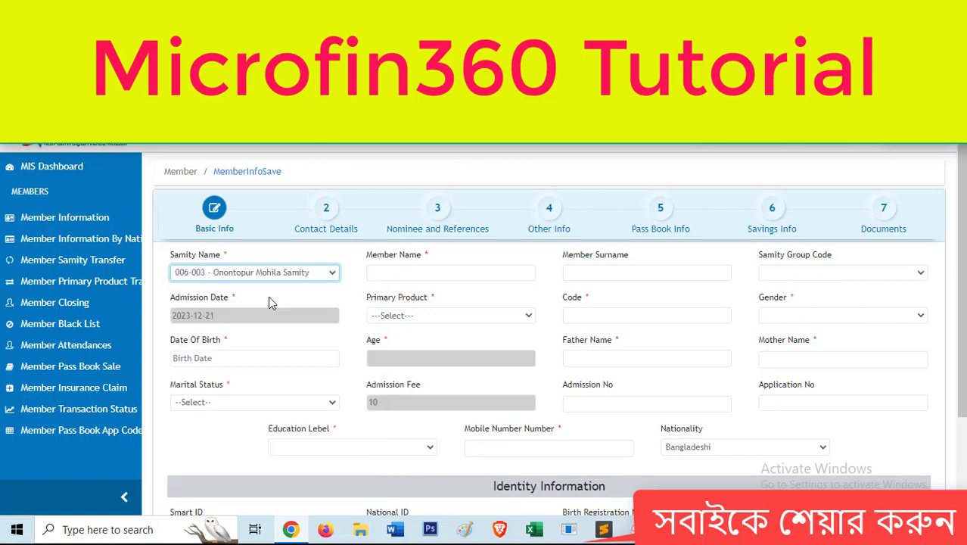
Examine the name, samity group, primary product and identity fields of the new member's Basic Info form.
left_click(401, 271)
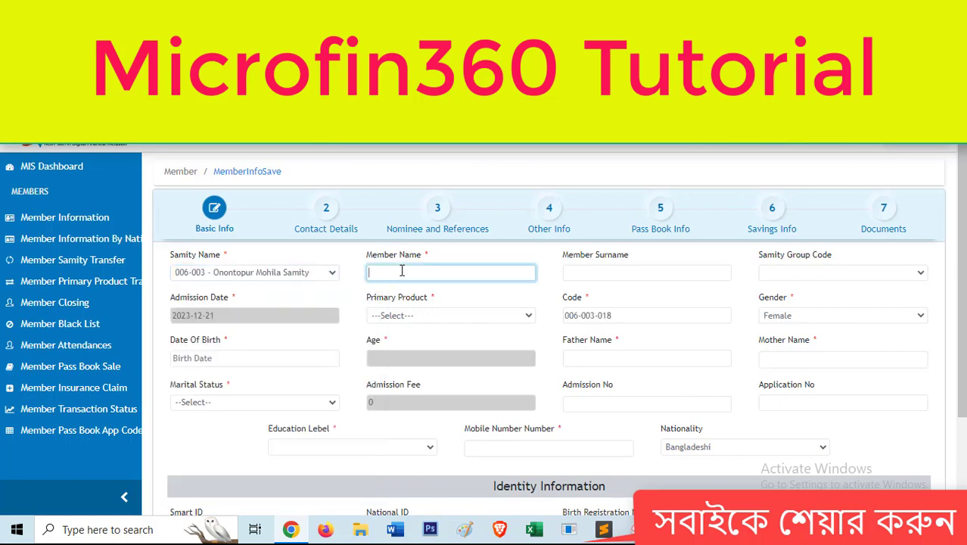
left_click(593, 274)
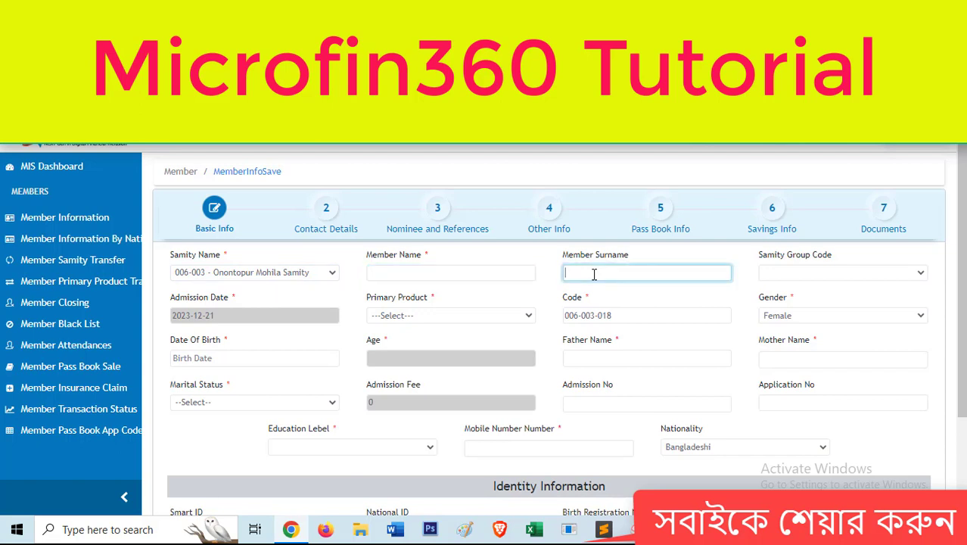
left_click(775, 277)
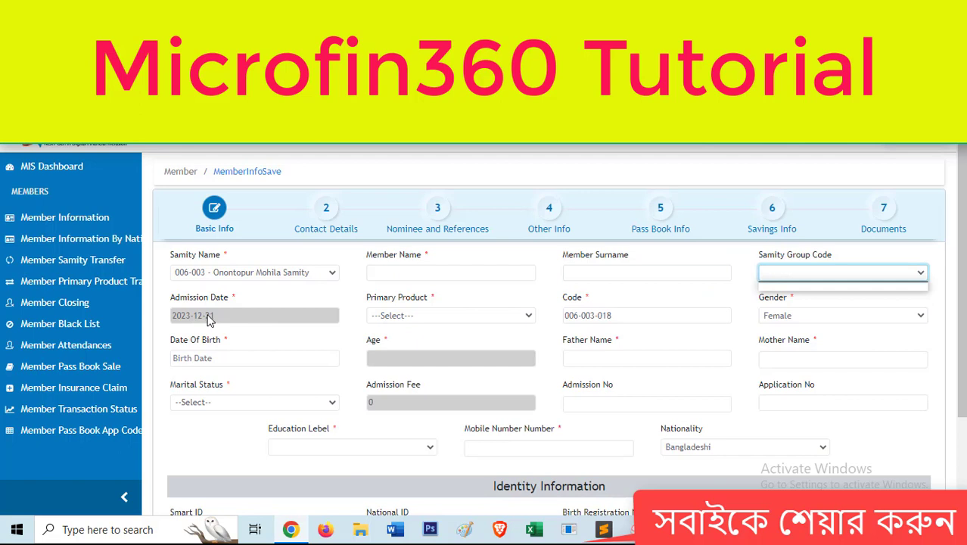
left_click(422, 322)
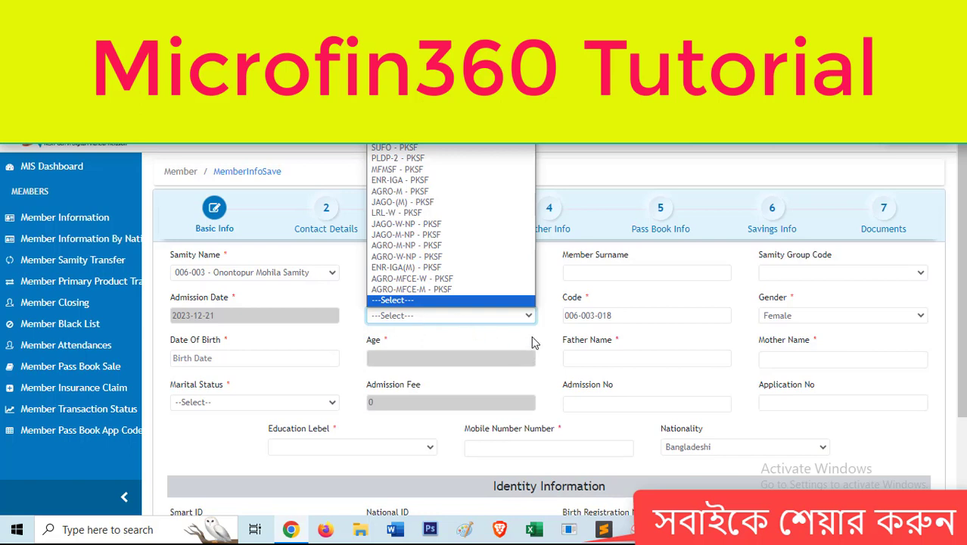
left_click(469, 318)
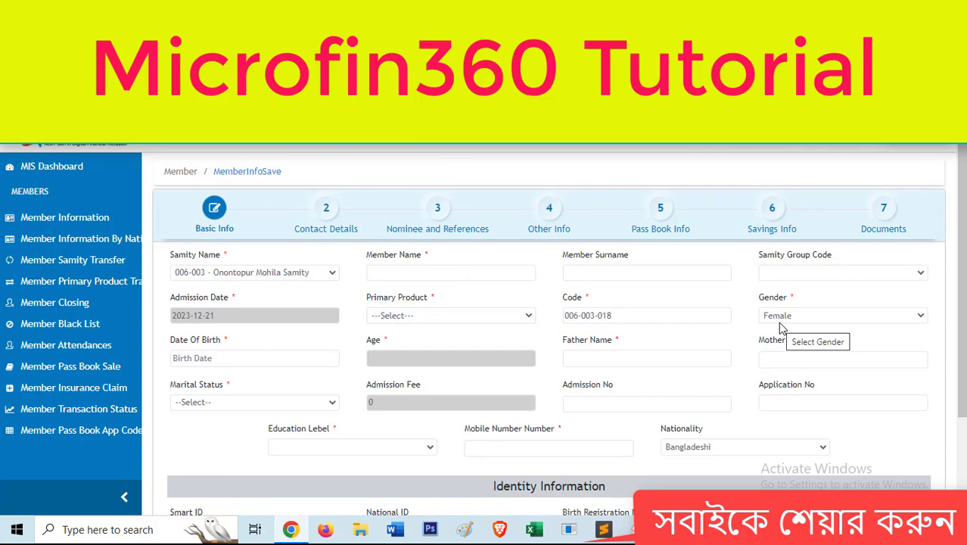
scroll(421, 403, "down", 1)
scroll(436, 408, "up", 1)
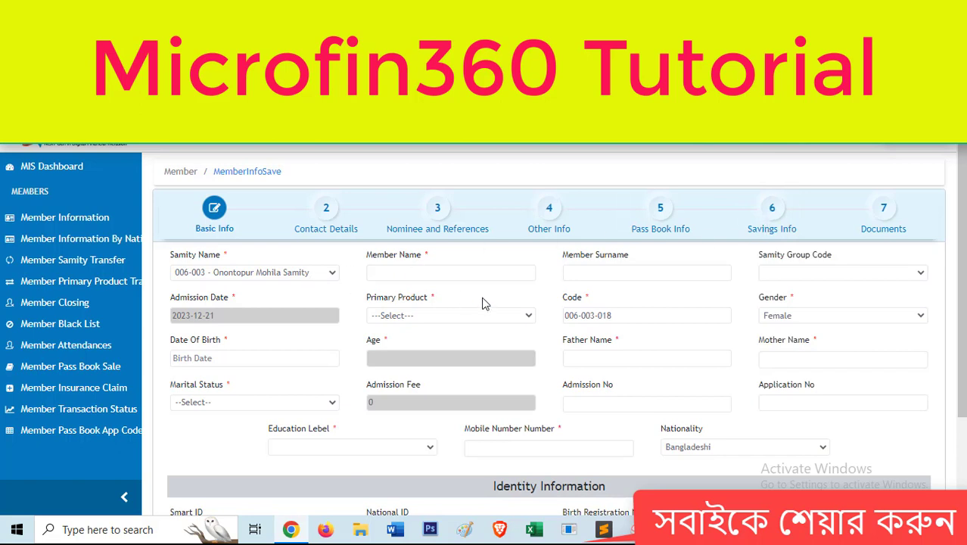
scroll(482, 305, "down", 2)
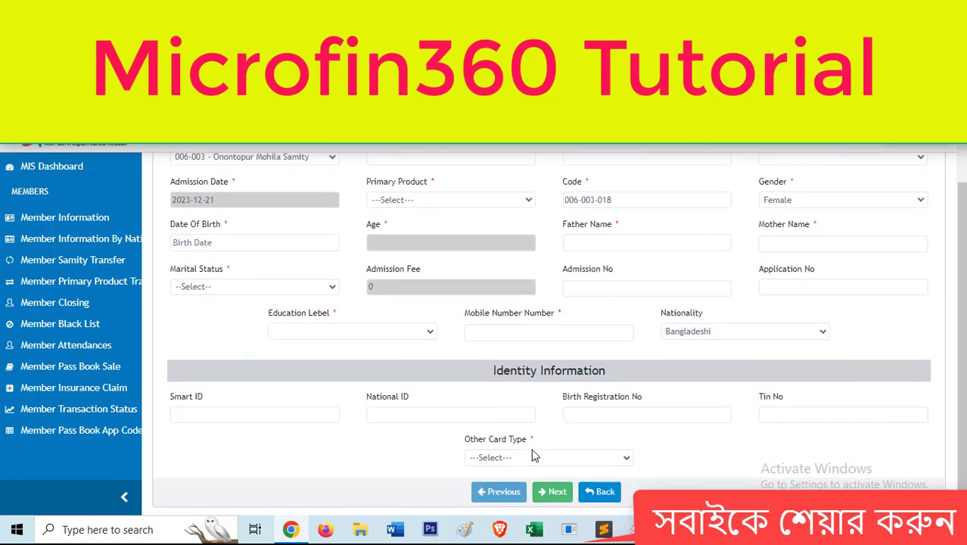
scroll(527, 446, "up", 2)
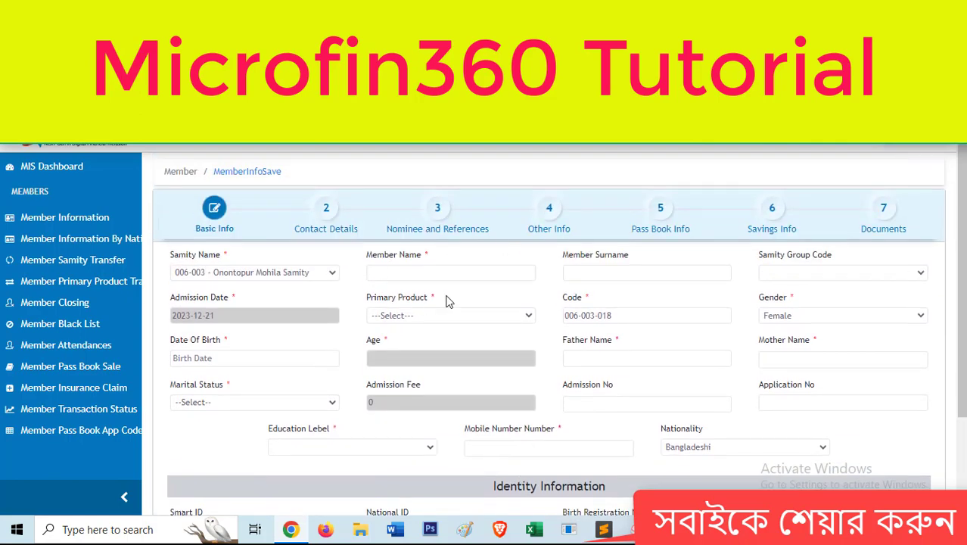
scroll(447, 301, "down", 2)
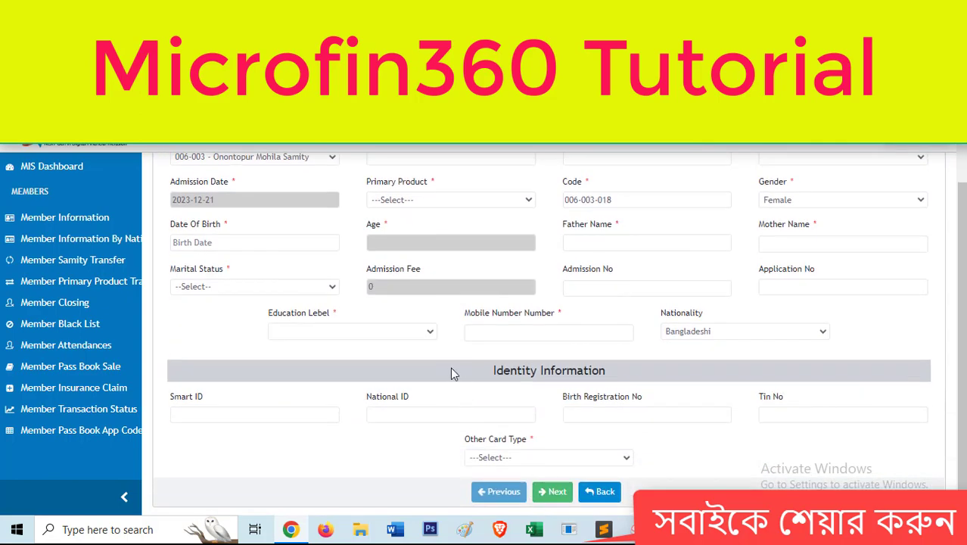
scroll(452, 371, "up", 2)
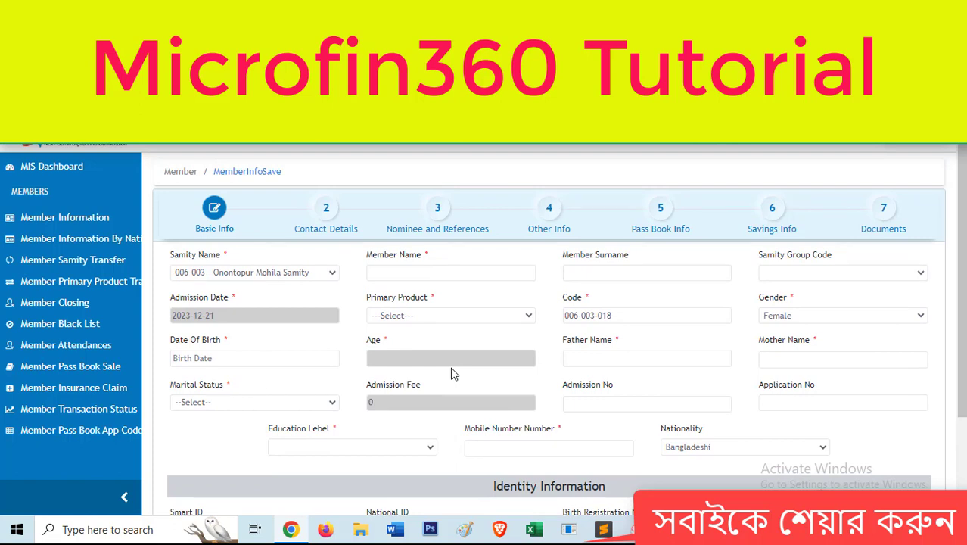
Open the Member Information By NationalID page and examine its national ID search field and heading.
left_click(235, 137)
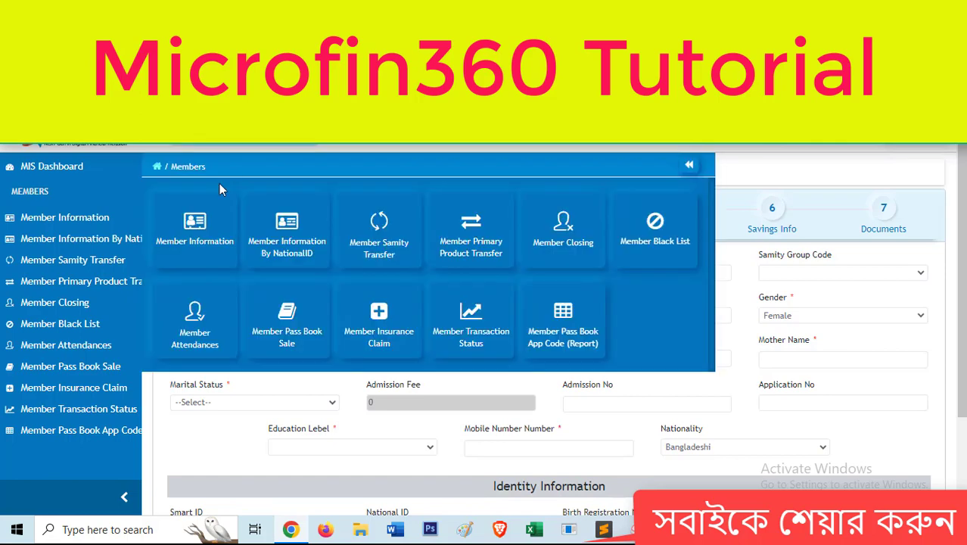
left_click(289, 249)
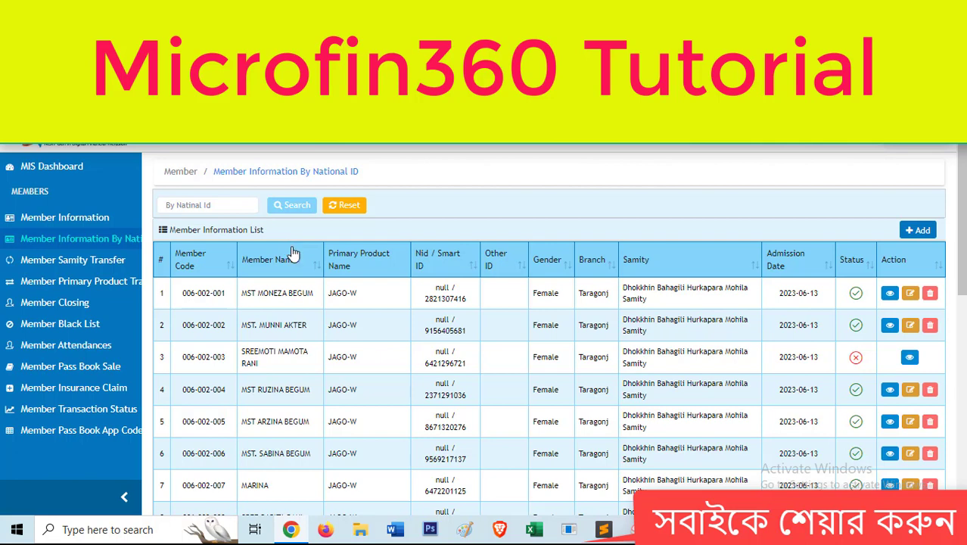
left_click(183, 205)
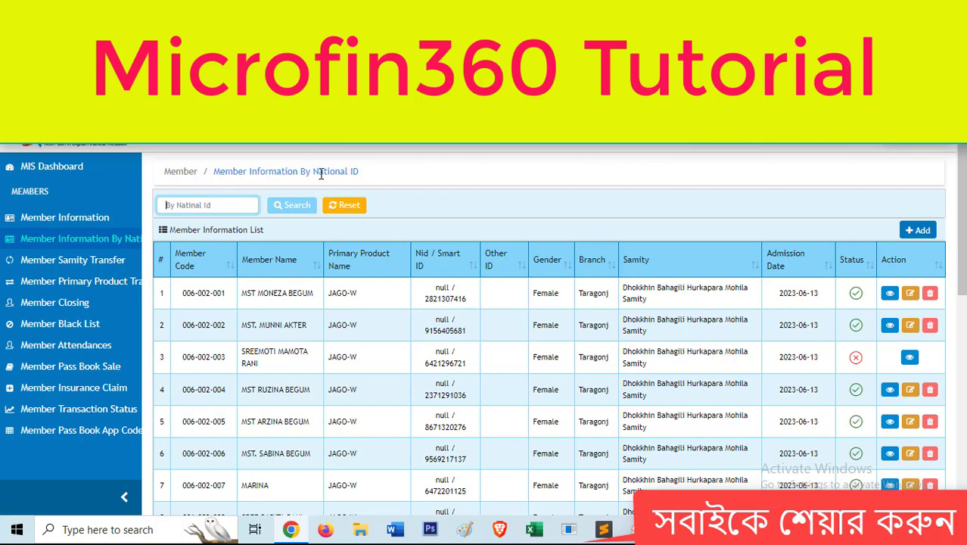
left_click_drag(359, 172, 266, 175)
Open the Member Samity Transfer page of the Members module.
mouse_move(245, 134)
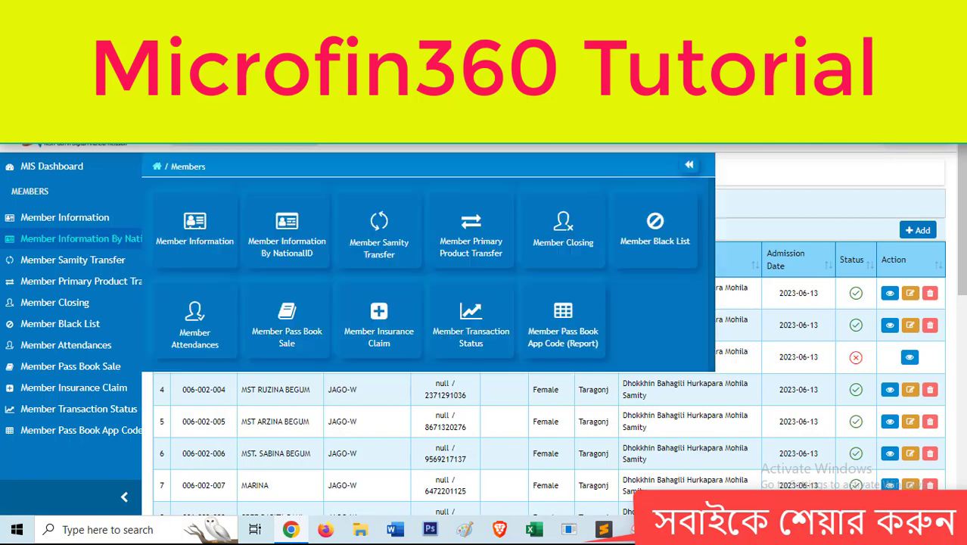
left_click(380, 250)
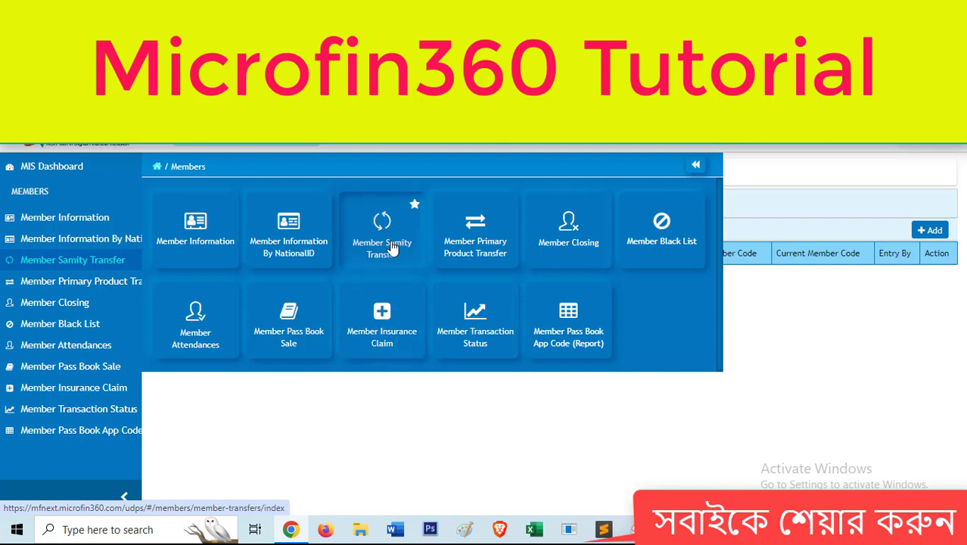
left_click(392, 249)
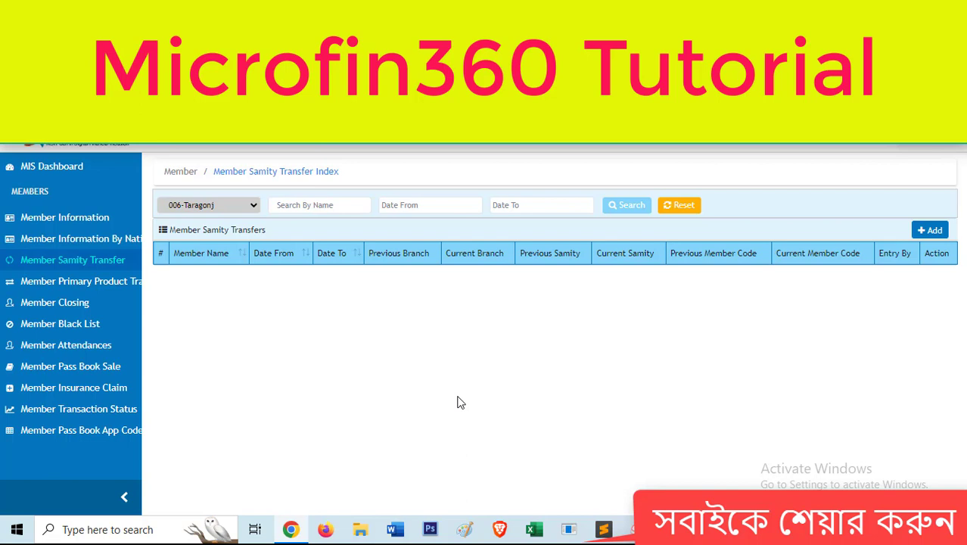
Open the Member Primary Product Transfer list and start a new product transfer entry.
left_click(247, 134)
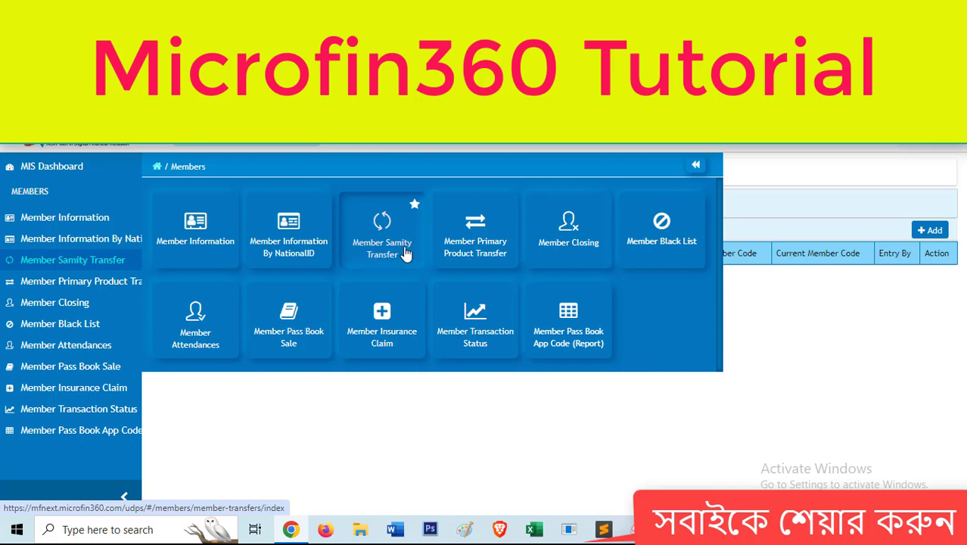
left_click(471, 247)
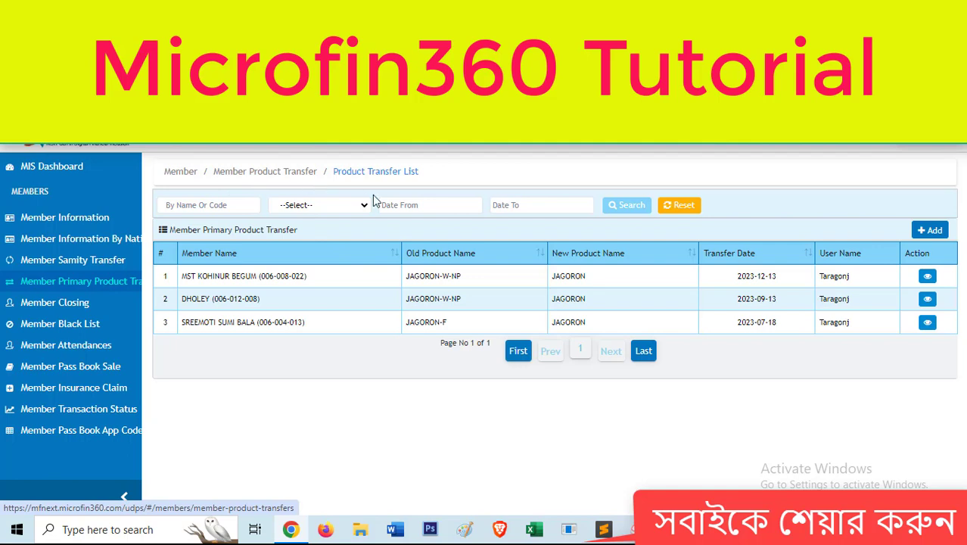
left_click(935, 231)
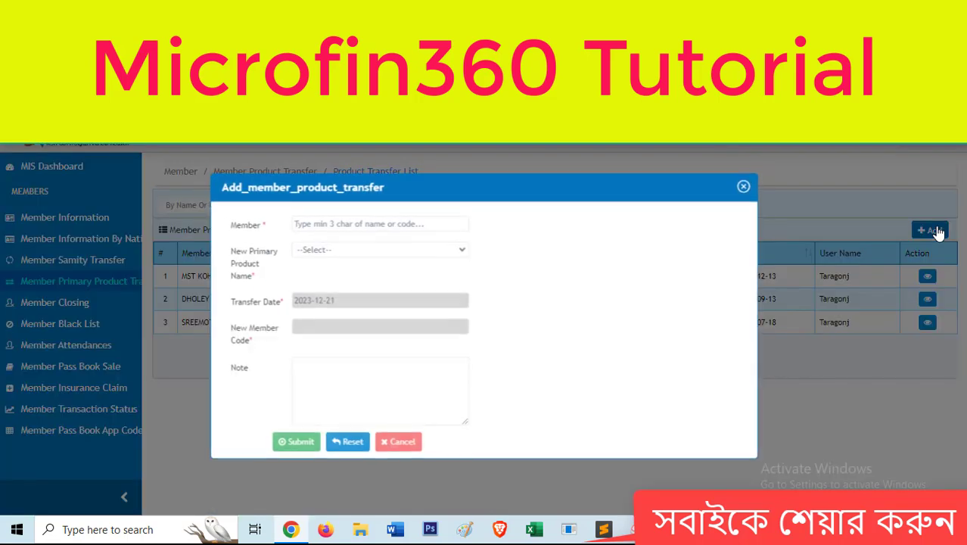
Search for a member by code and select the match as the member for the product transfer.
left_click(341, 220)
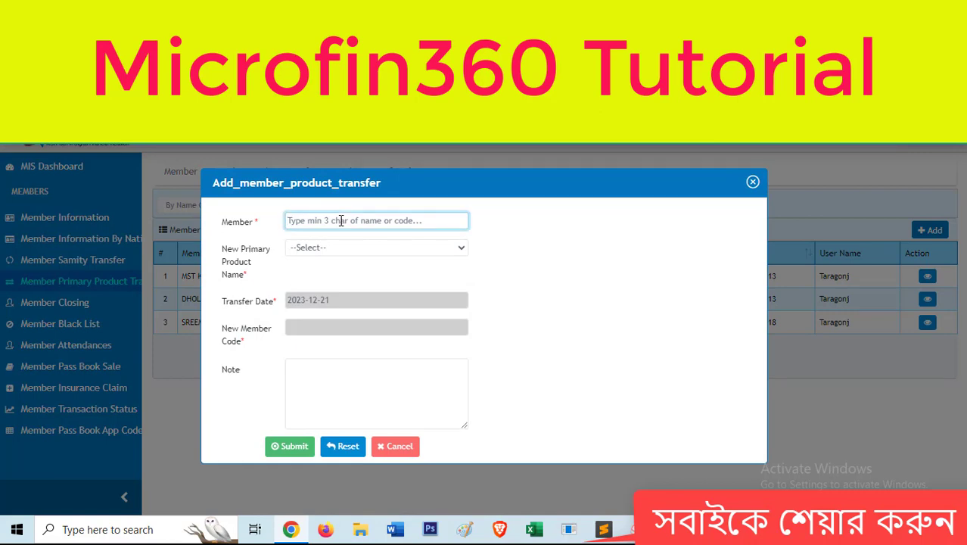
type("000")
left_click(336, 352)
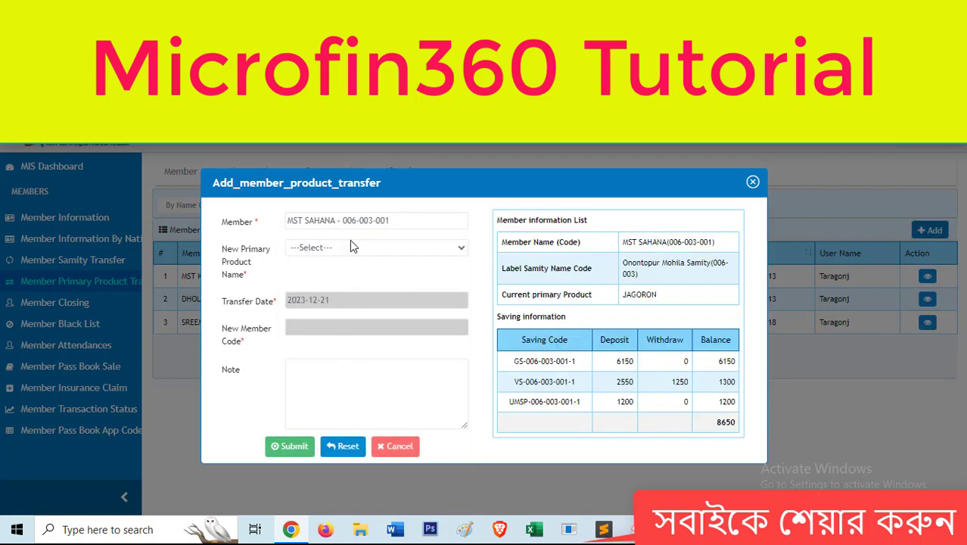
Choose 34 - AGRO-M-NP (PKSF) as the member's new primary product, and close the transfer form by cancelling it.
left_click_drag(666, 299, 618, 296)
left_click(226, 261)
left_click_drag(227, 261, 316, 243)
left_click(317, 243)
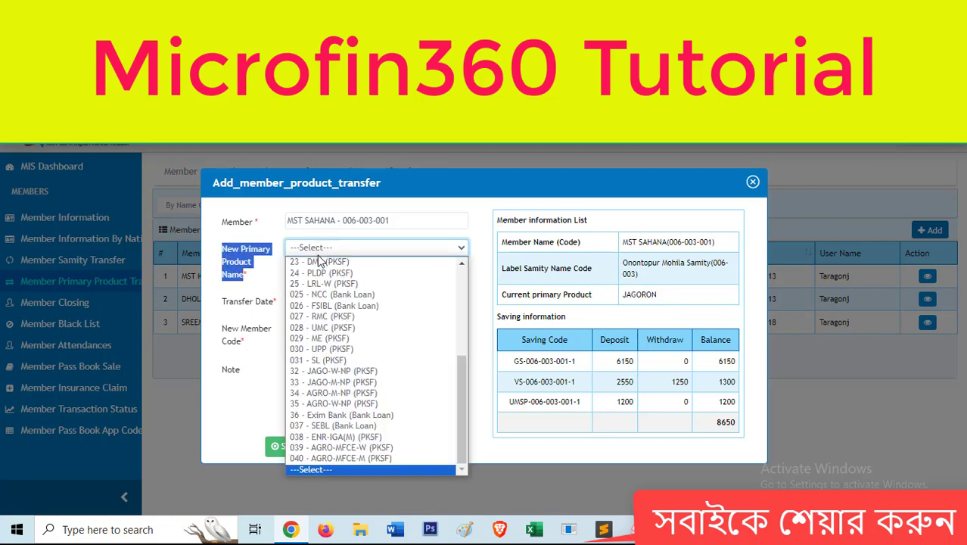
left_click(339, 394)
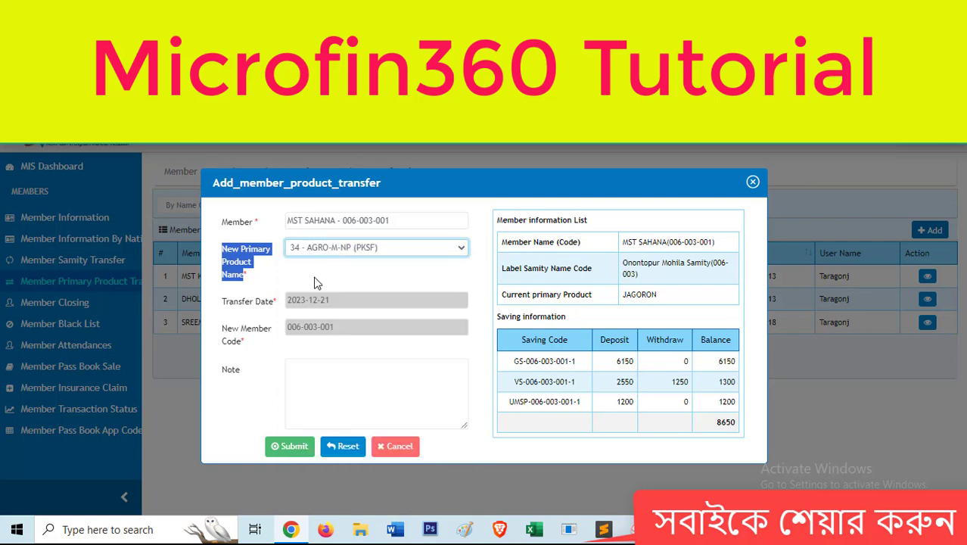
left_click(289, 452)
left_click(397, 446)
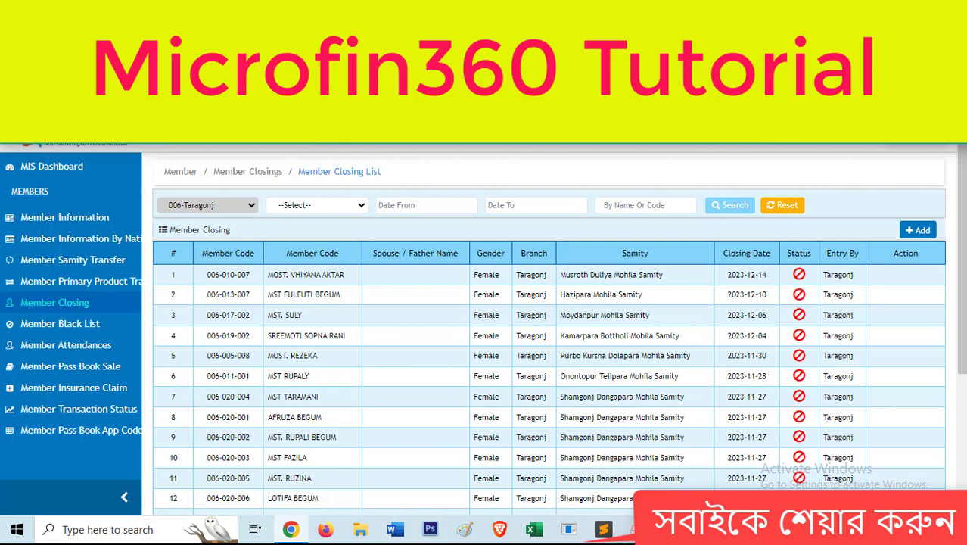
Open the Member Closing list and start a new member closing entry.
left_click(320, 171)
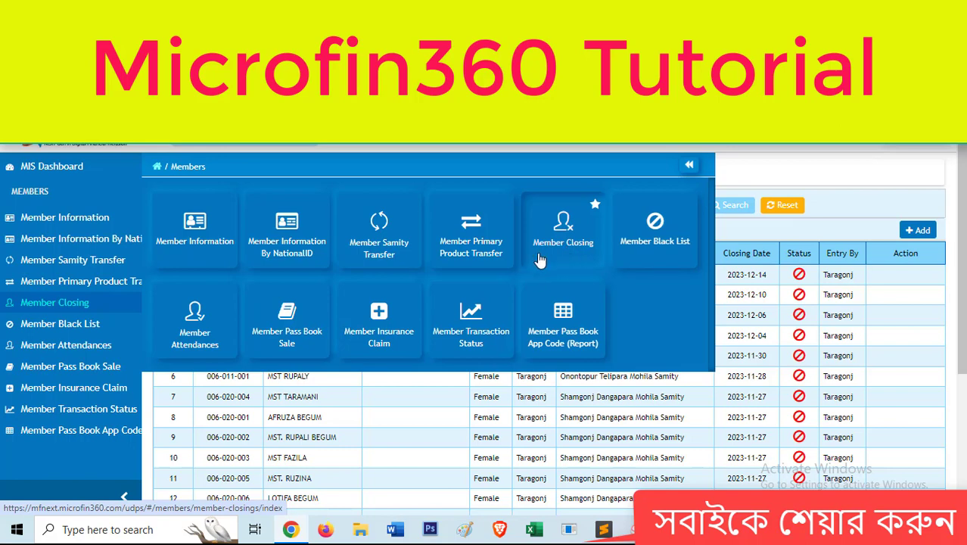
left_click(561, 240)
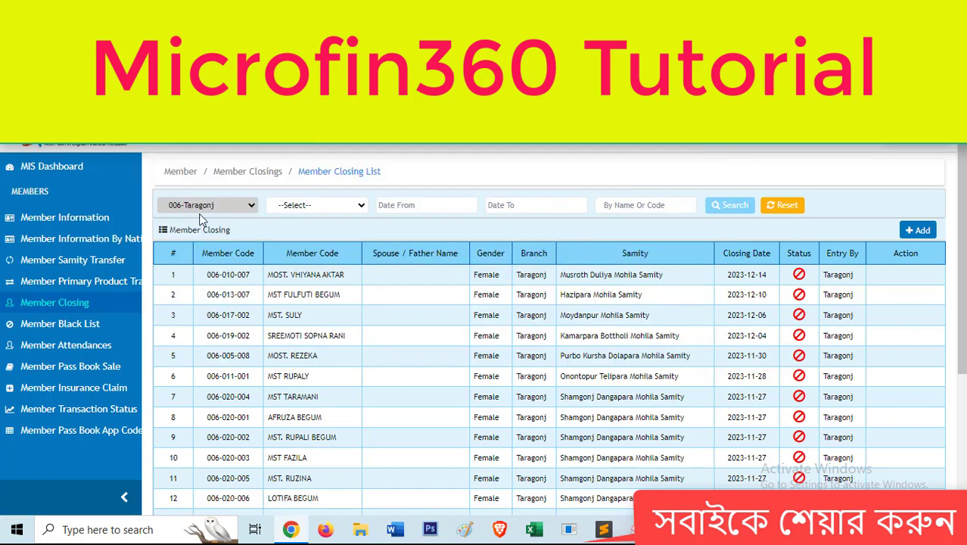
left_click(919, 230)
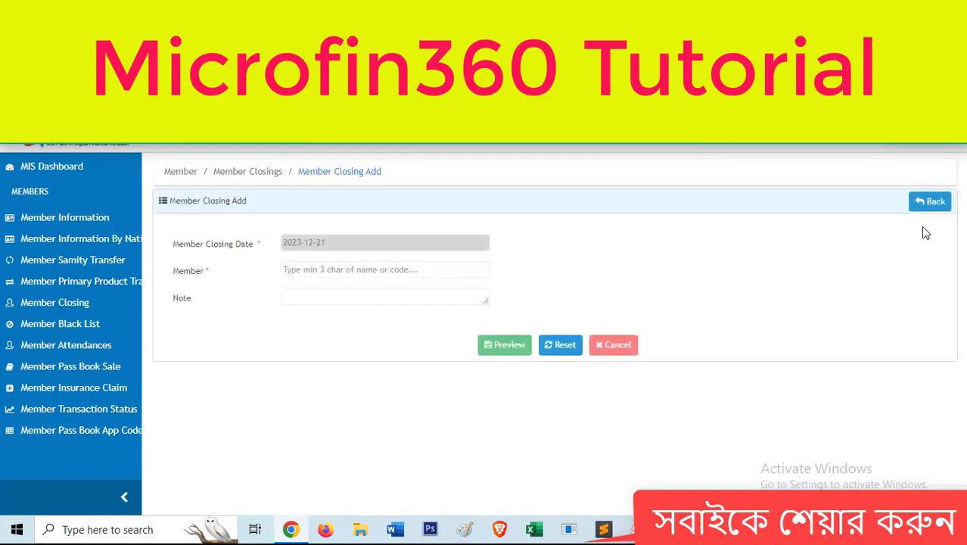
Search for members with 006, select one for closing, and review the loan and savings tables.
left_click(320, 270)
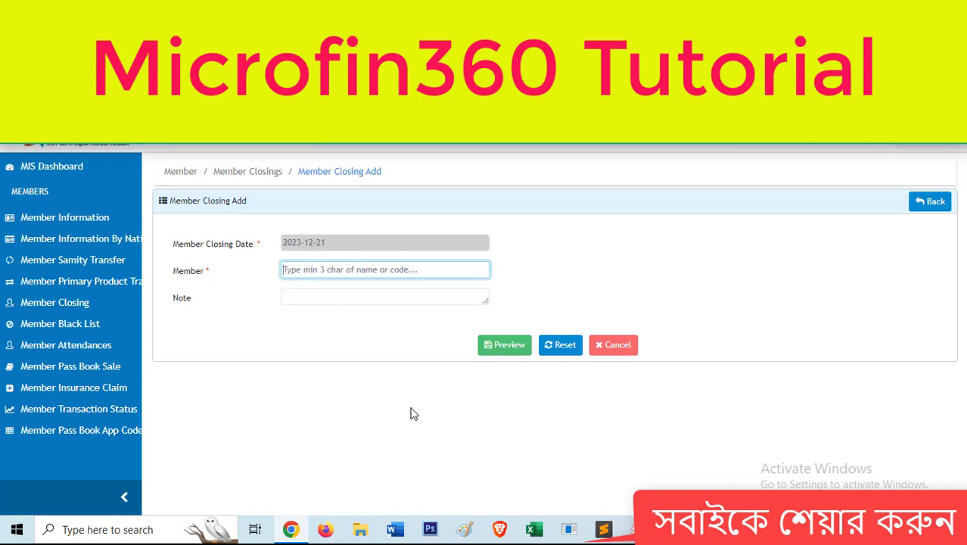
type("006")
left_click(359, 461)
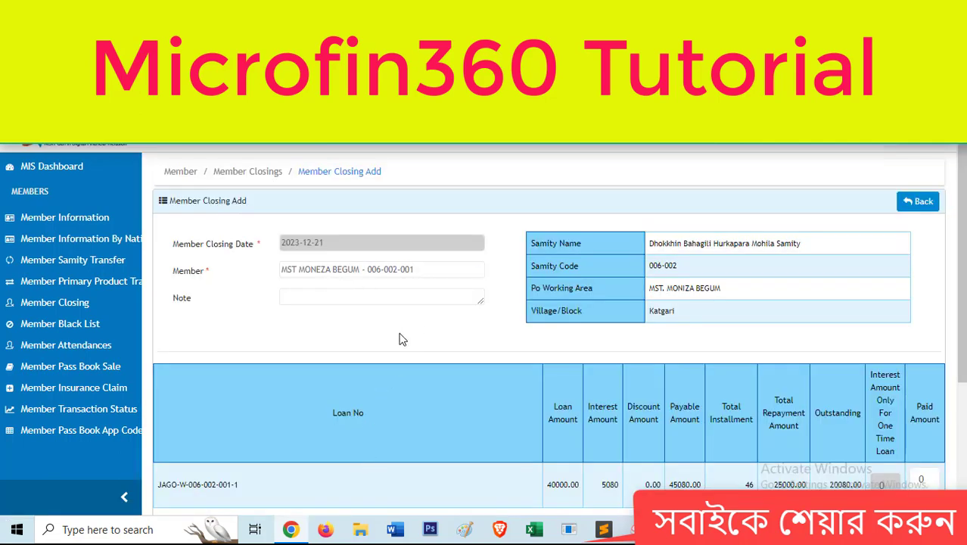
scroll(399, 341, "down", 3)
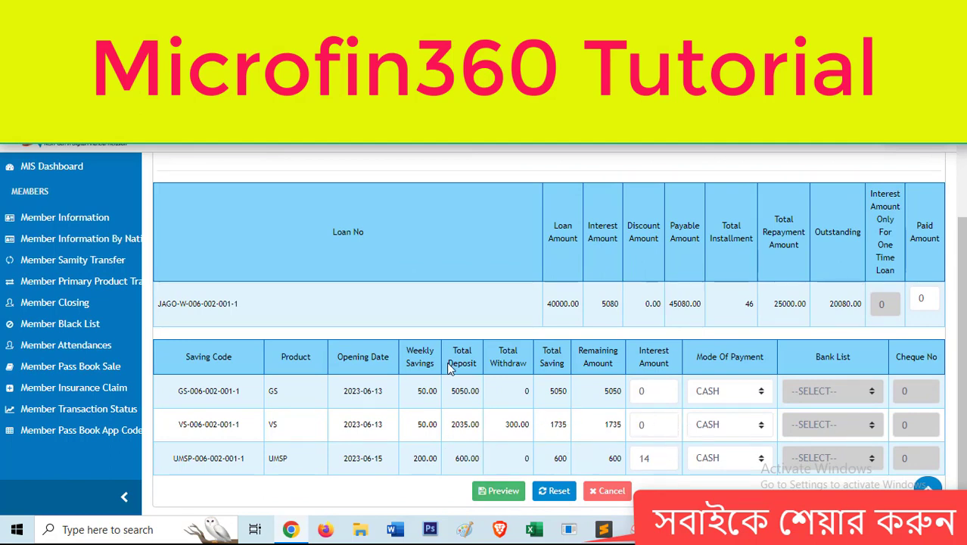
scroll(454, 386, "up", 3)
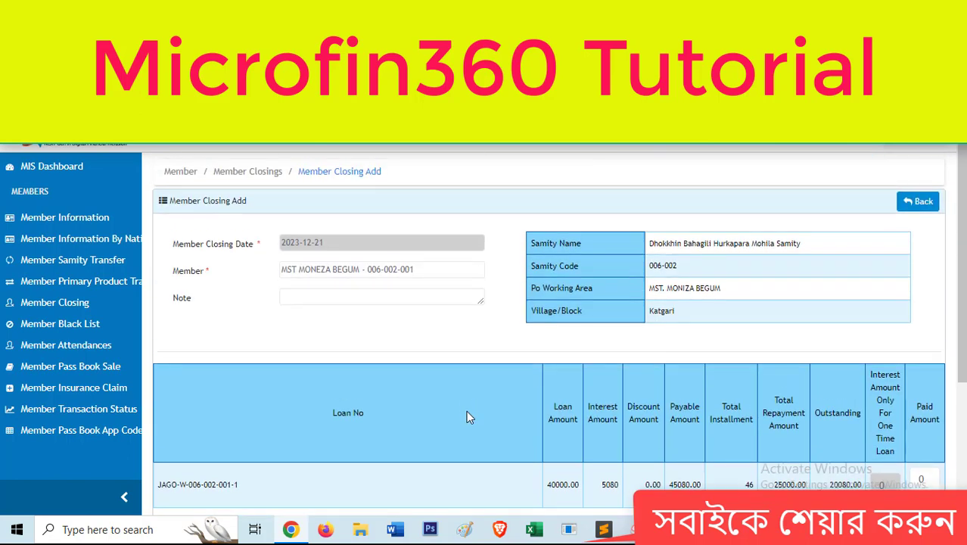